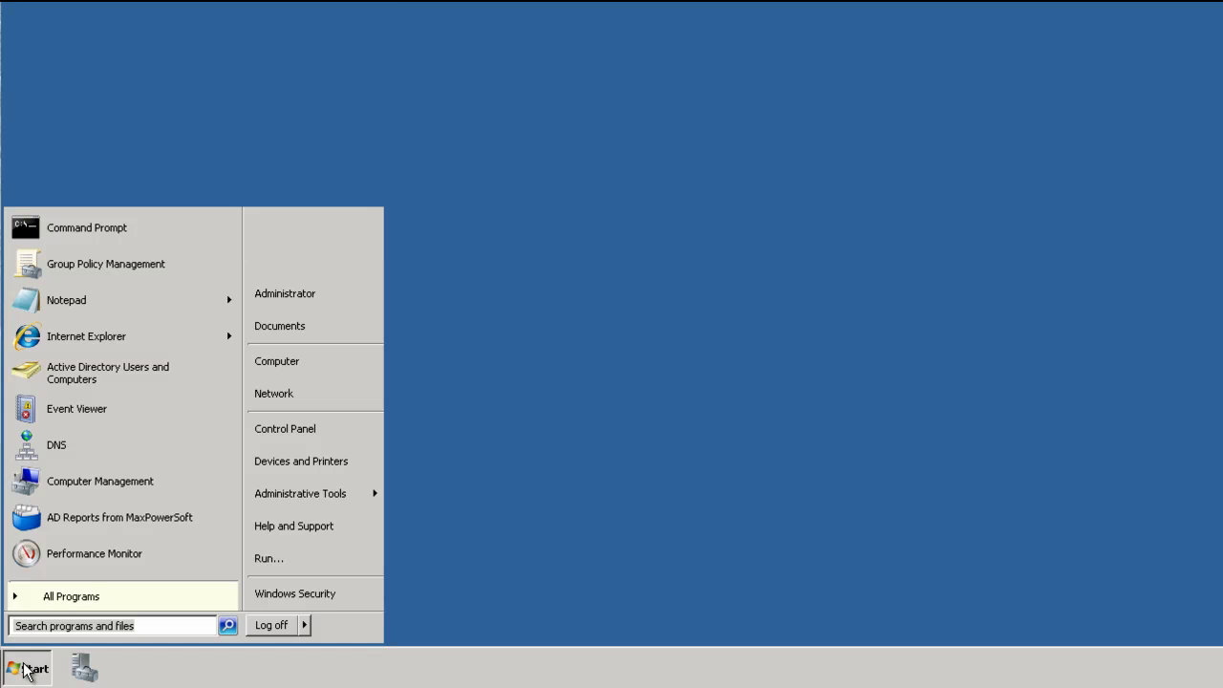
Launch Group Policy Management from the Start menu's Administrative Tools.
mouse_move(300, 493)
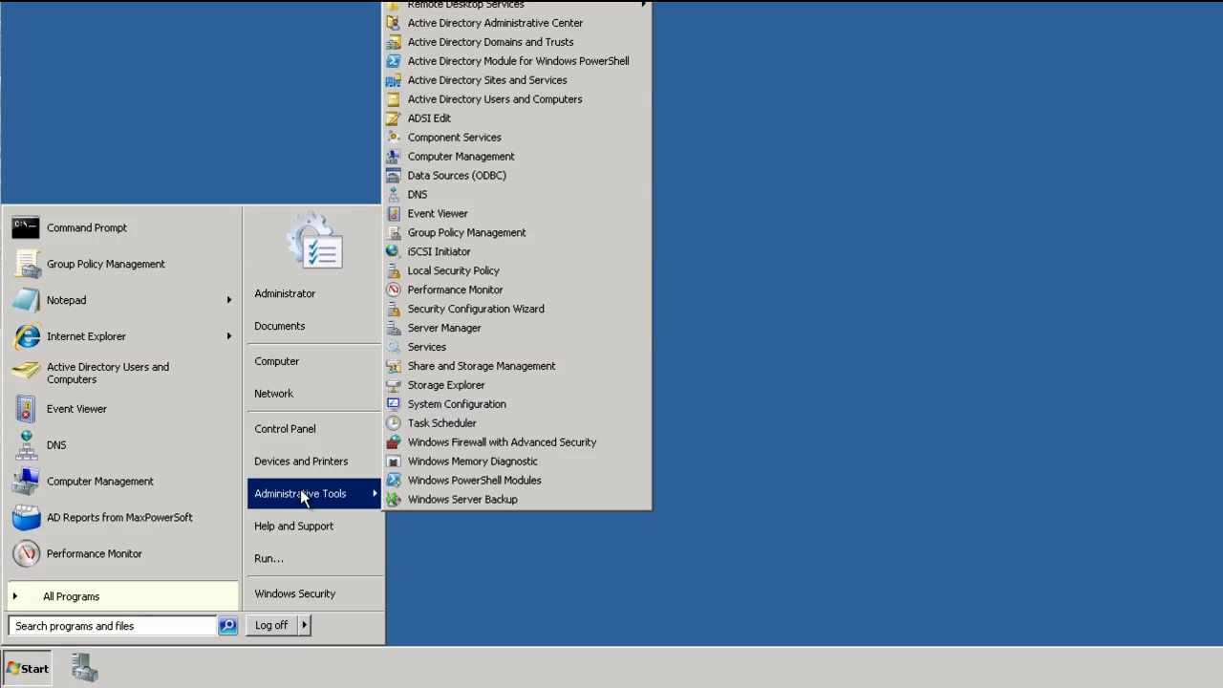
left_click(474, 238)
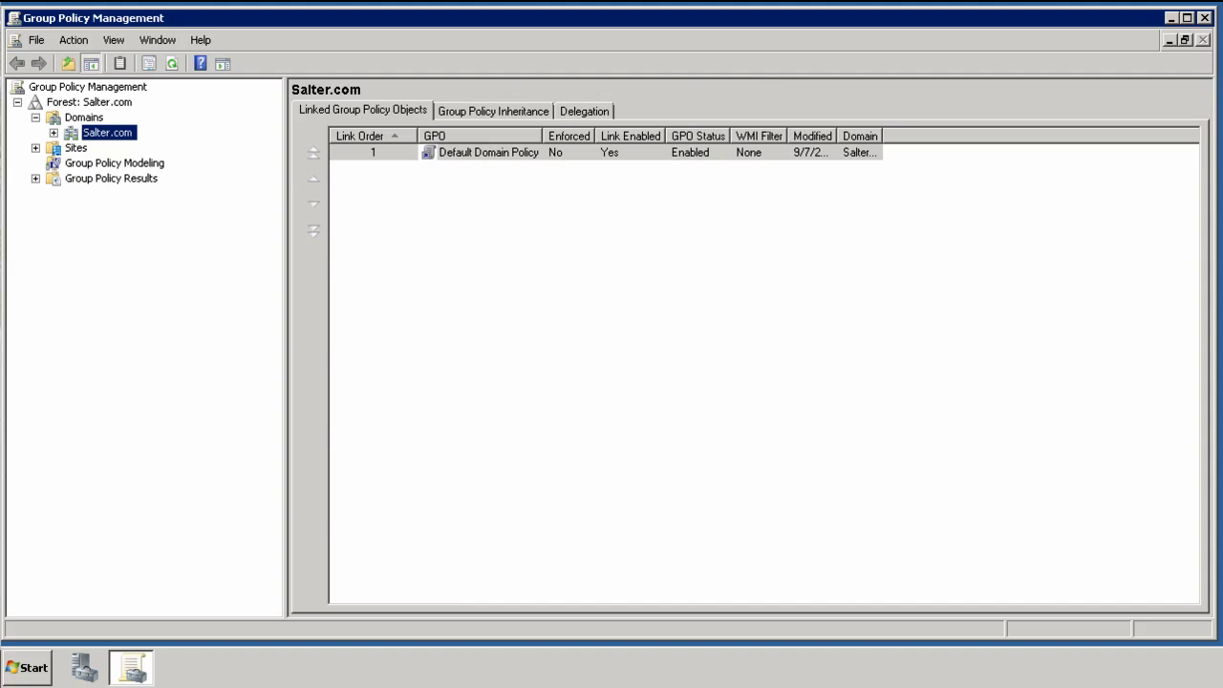
Expand the Salter.com domain and edit its Default Domain Policy.
left_click(103, 103)
left_click(96, 118)
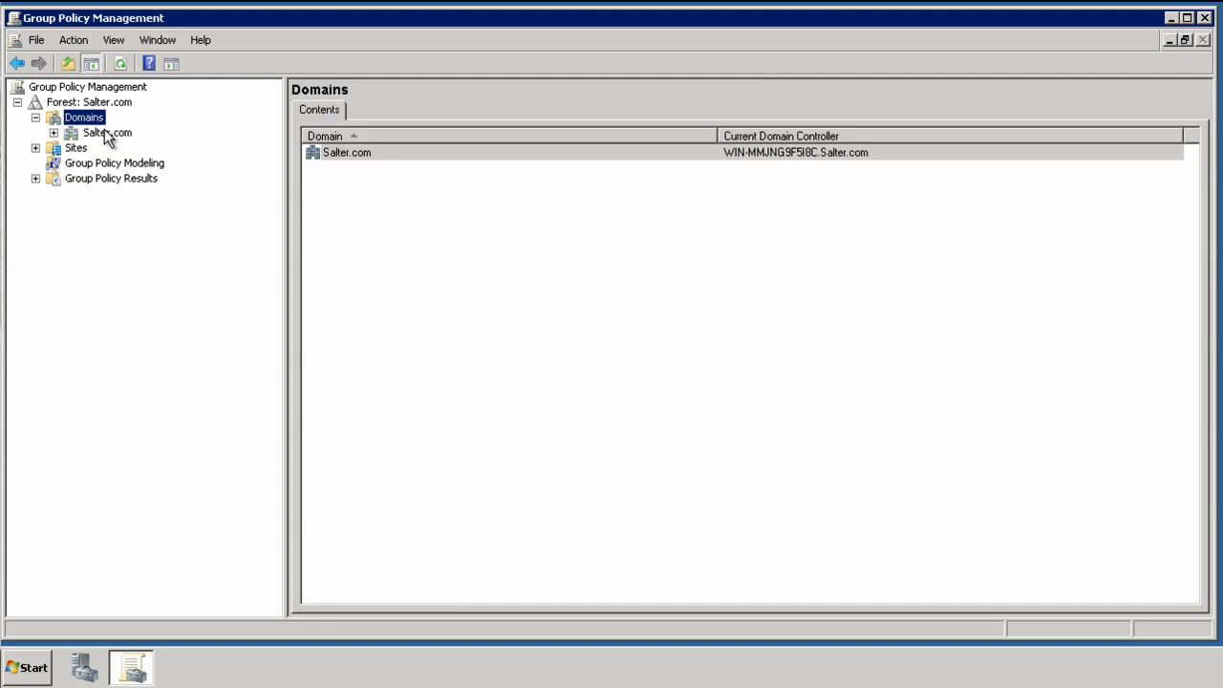
left_click(106, 133)
left_click(54, 132)
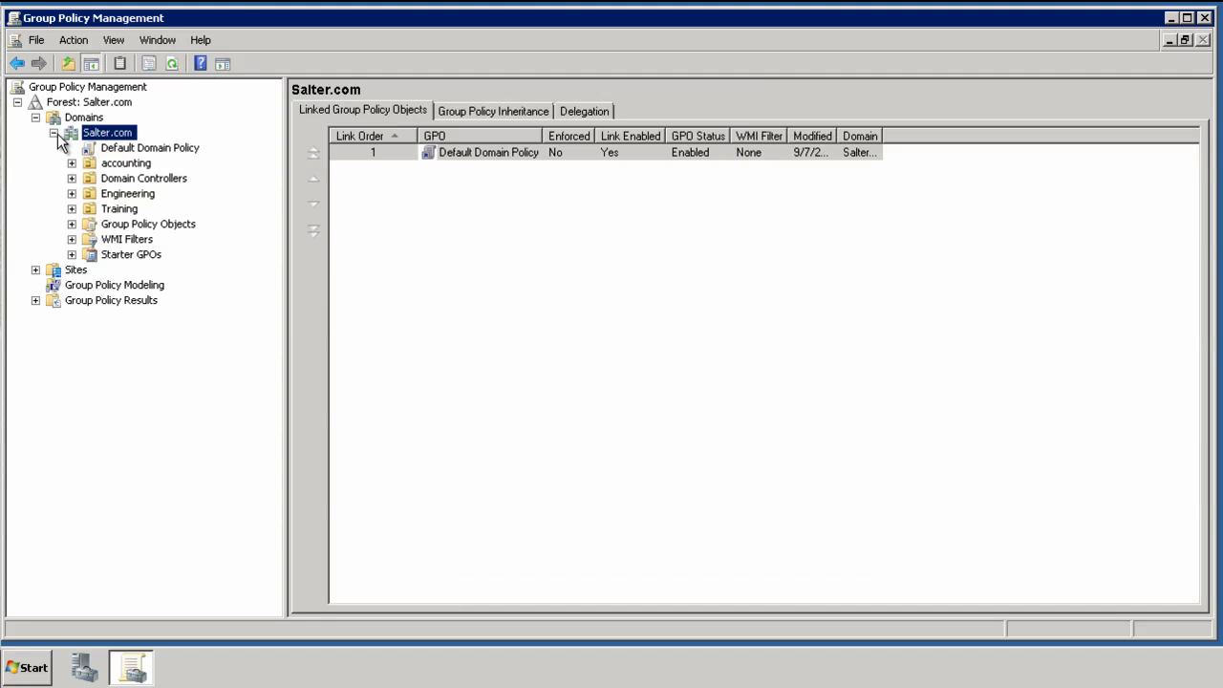
right_click(131, 151)
left_click(158, 159)
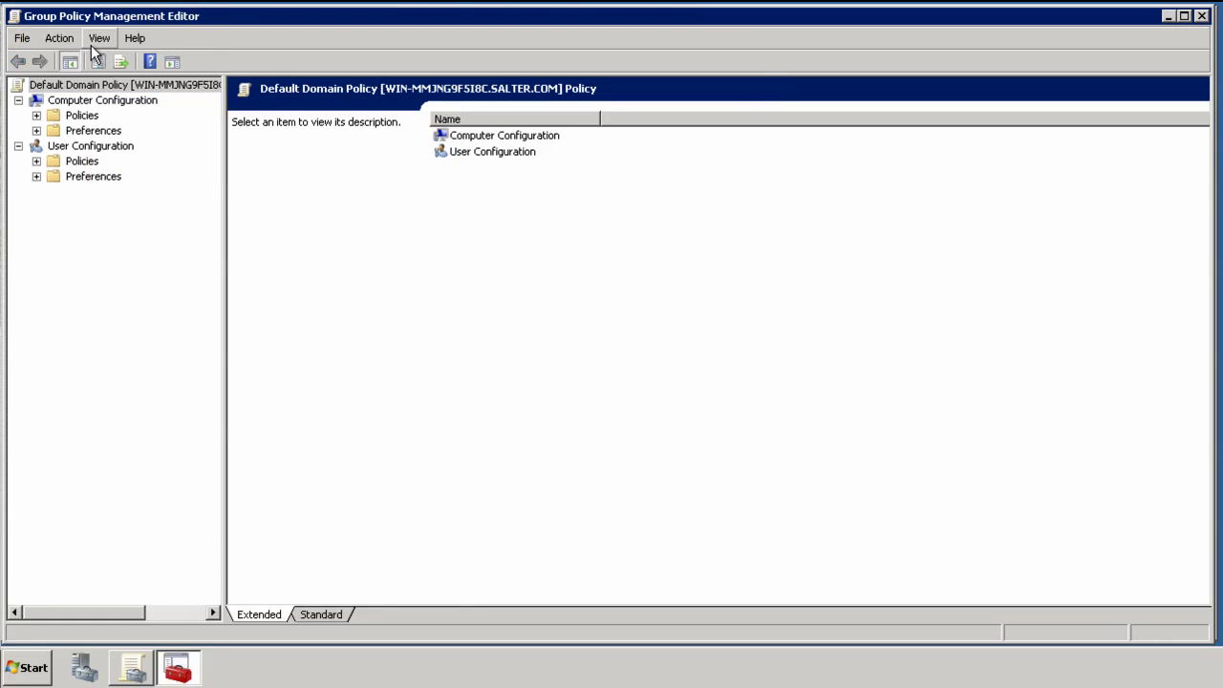
Expand Computer Configuration down to Local Policies and select Audit Policy.
left_click(36, 115)
left_click(55, 146)
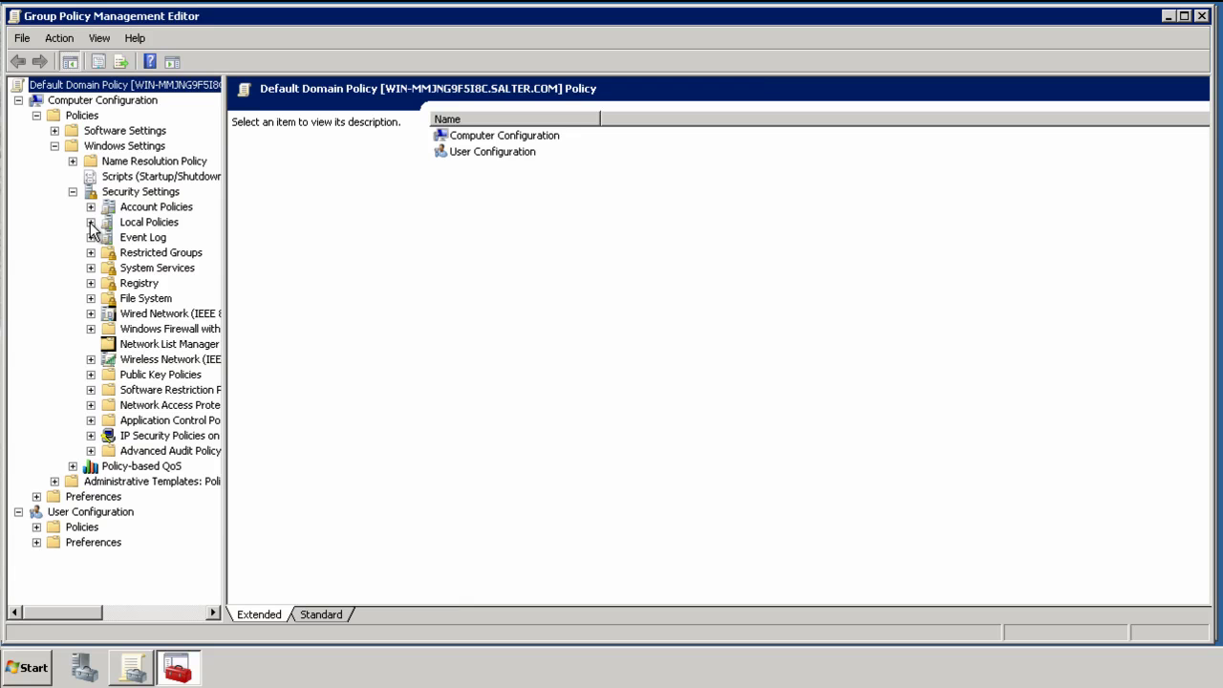
left_click(91, 222)
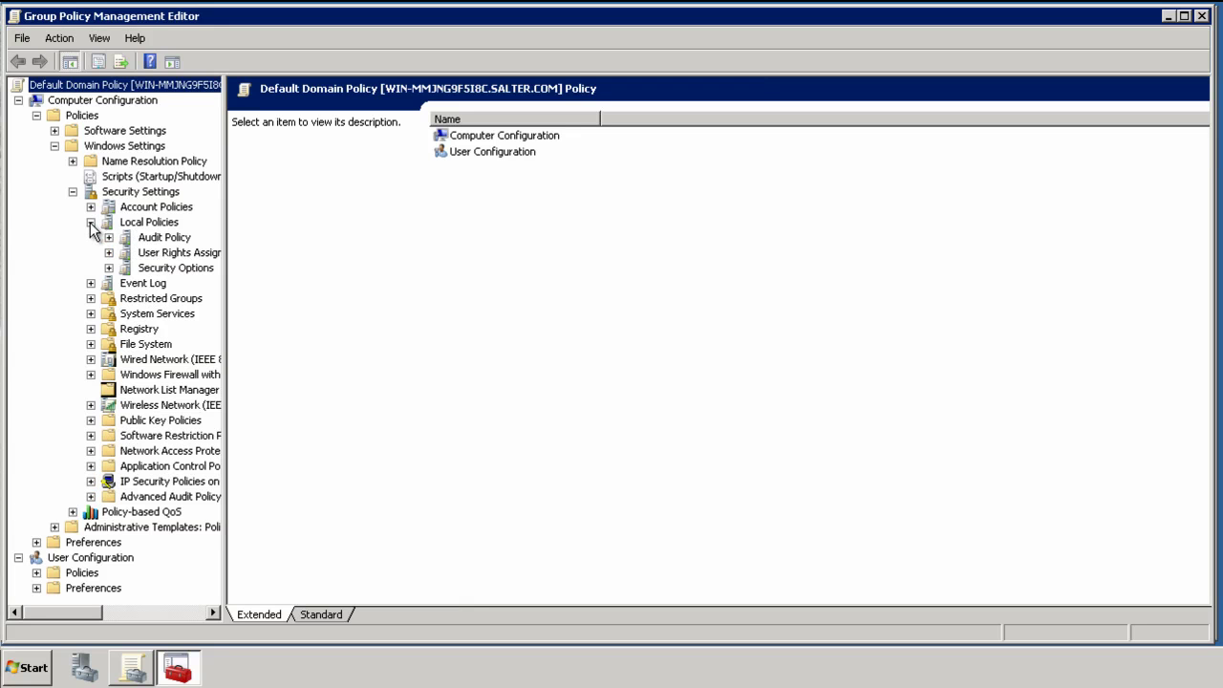
left_click(152, 239)
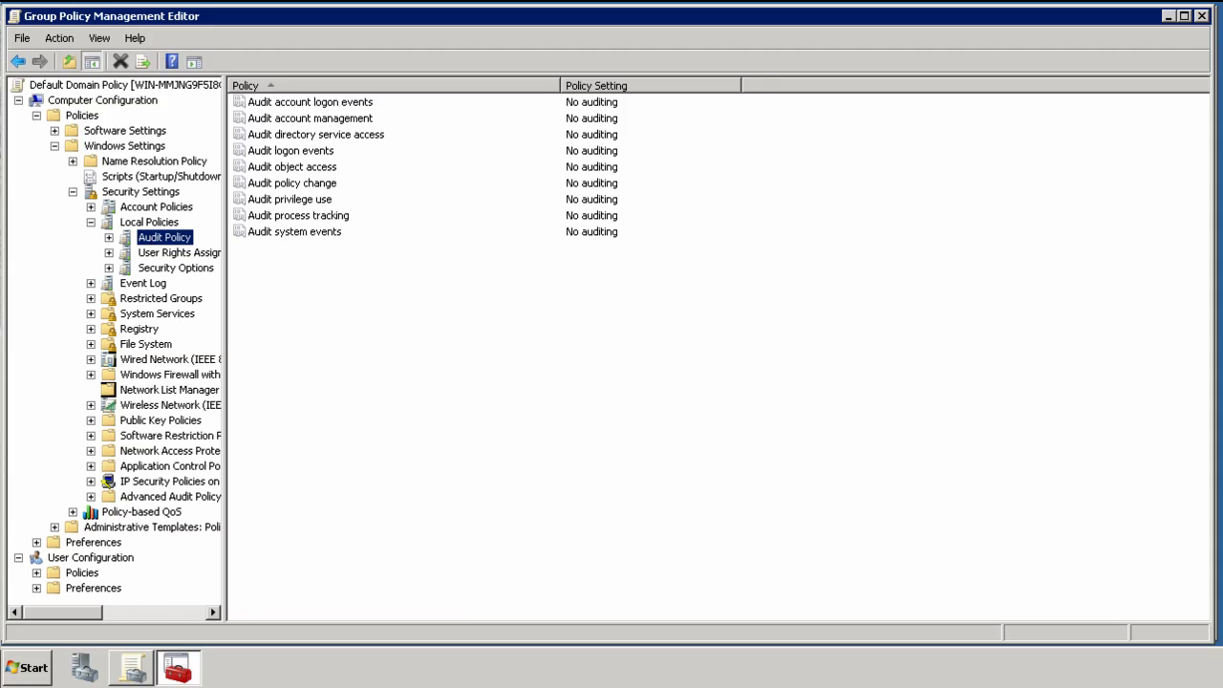
Define Audit account management to audit Success and Failure, and apply it.
double_click(346, 125)
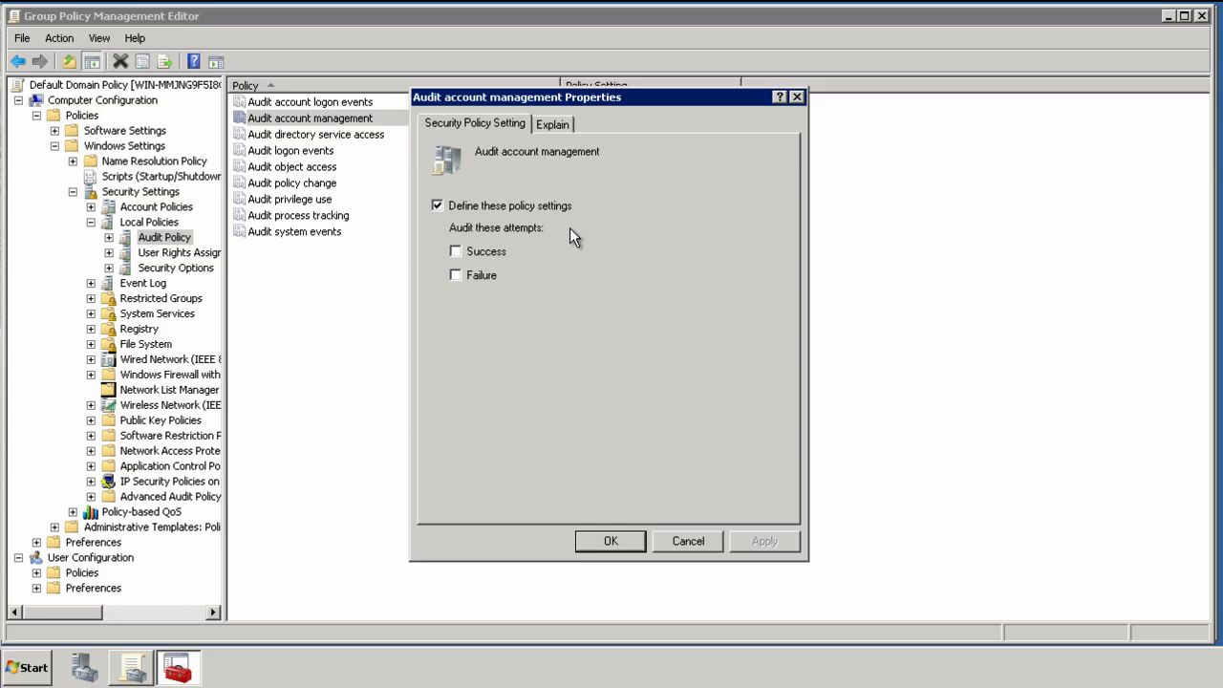
left_click(456, 253)
left_click(769, 543)
left_click(602, 539)
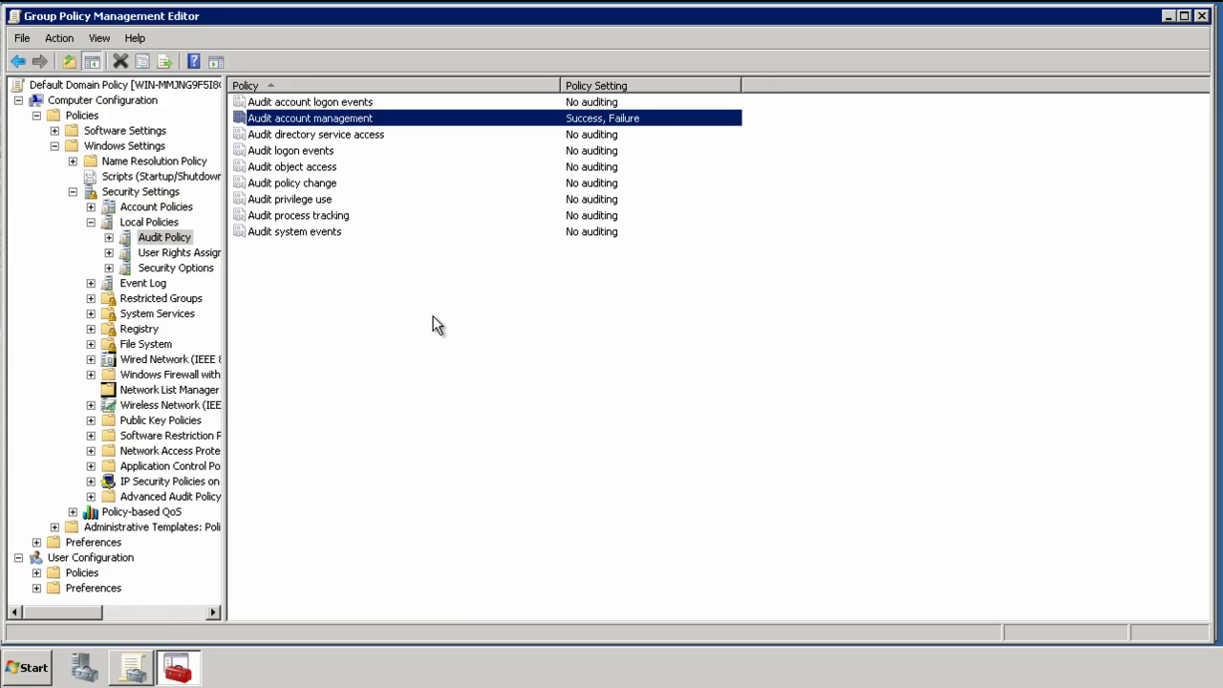
key("Return")
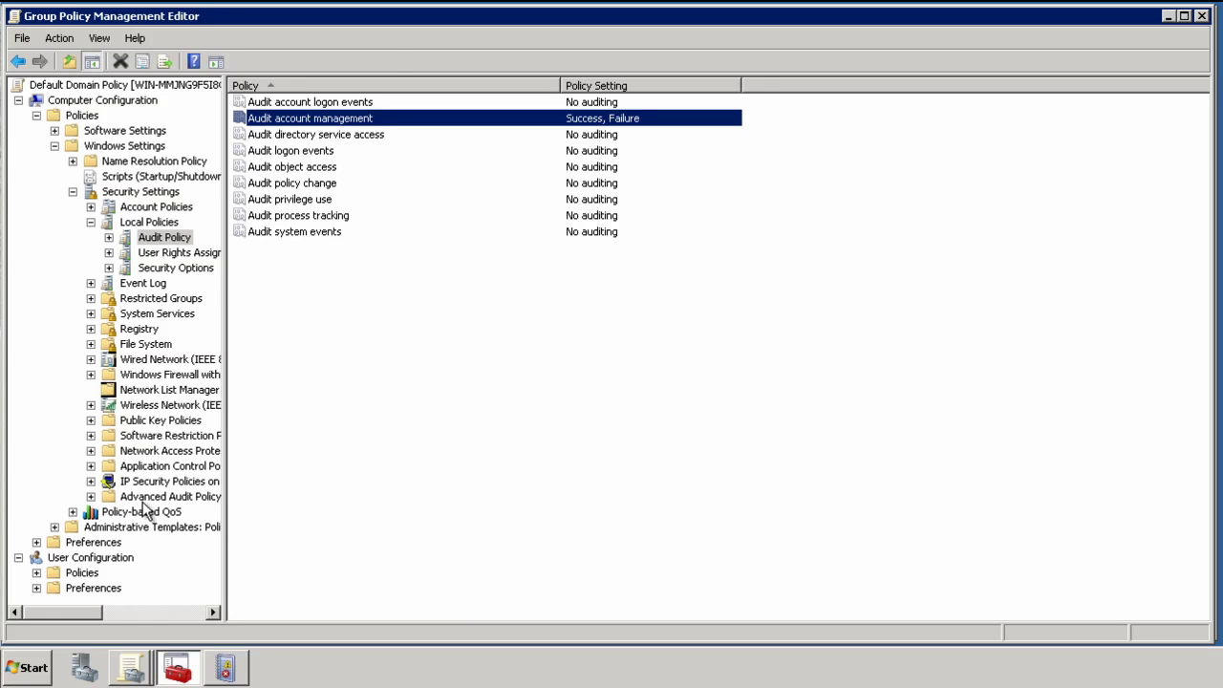
Launch Active Directory Users and Computers and open the Engineering user's Properties.
left_click(21, 661)
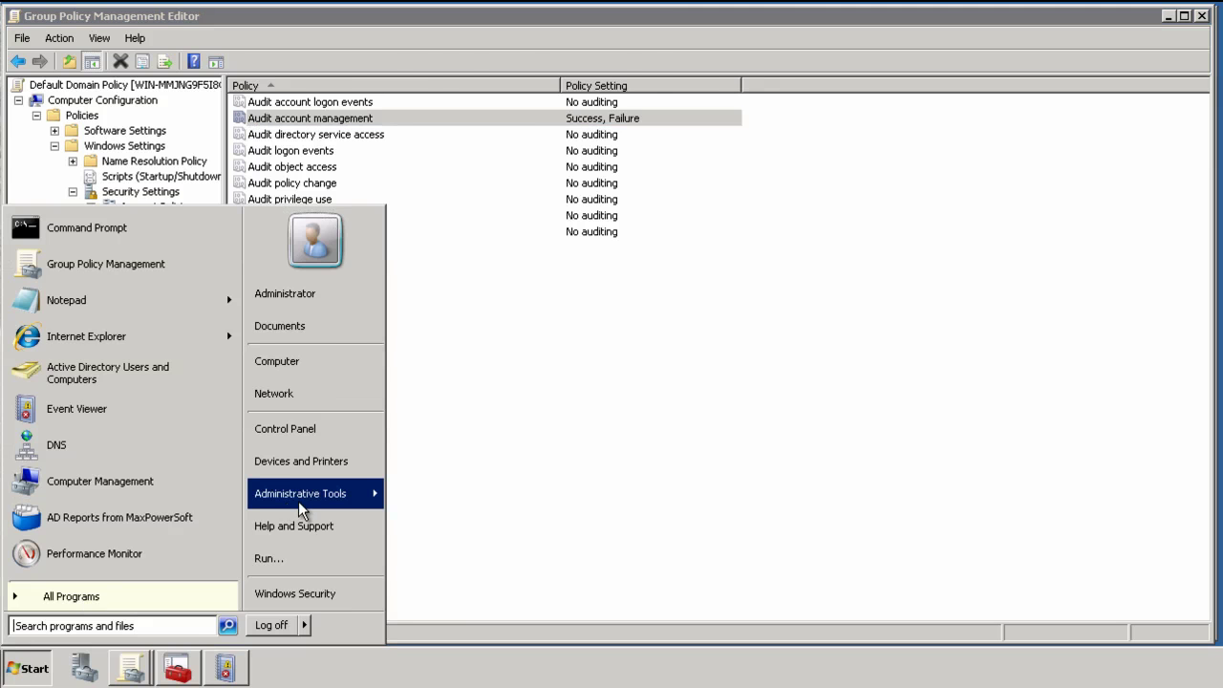
mouse_move(298, 503)
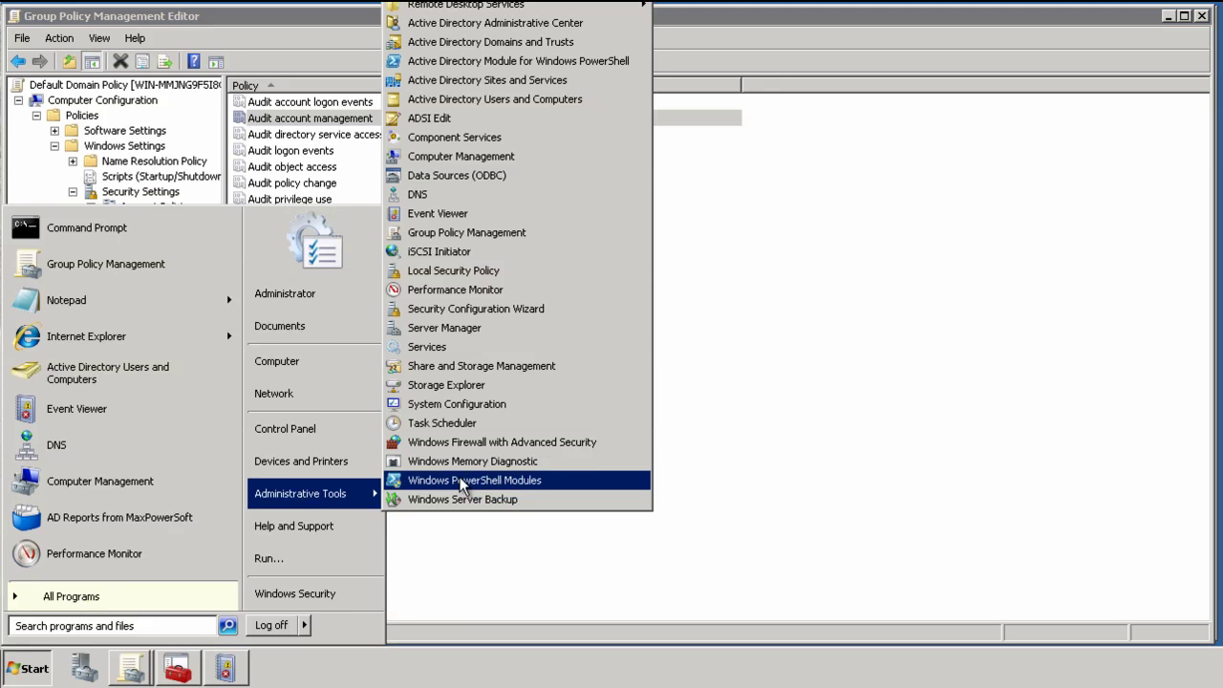
left_click(489, 101)
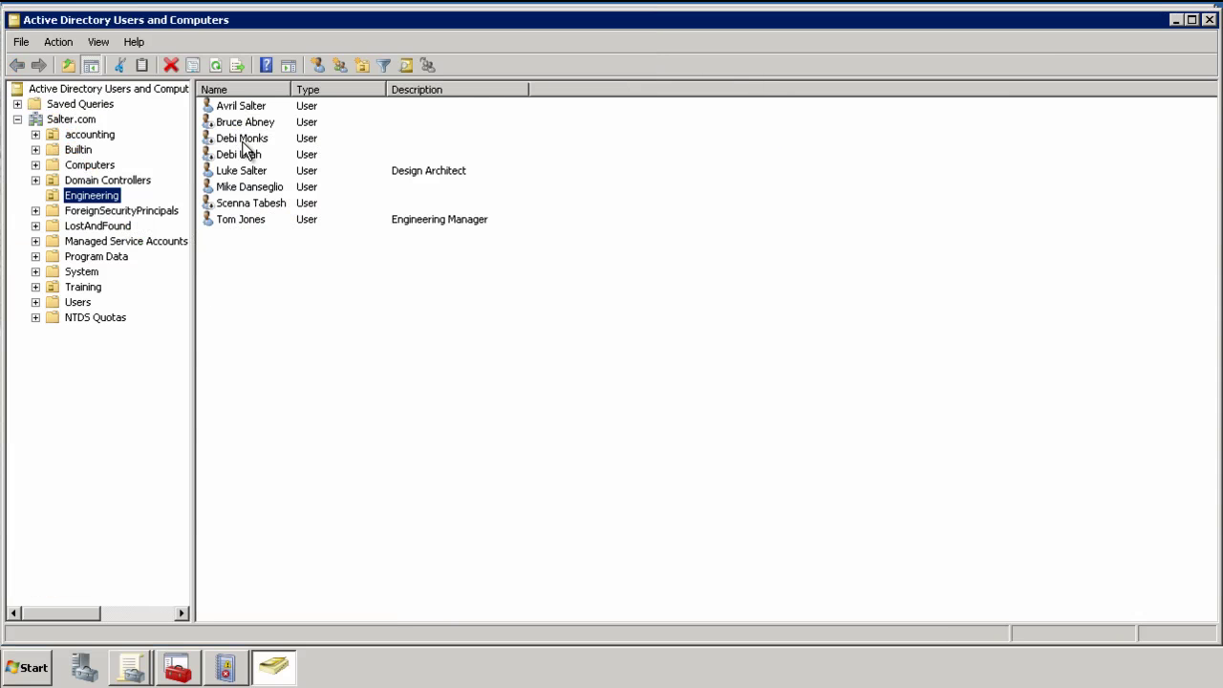
right_click(240, 138)
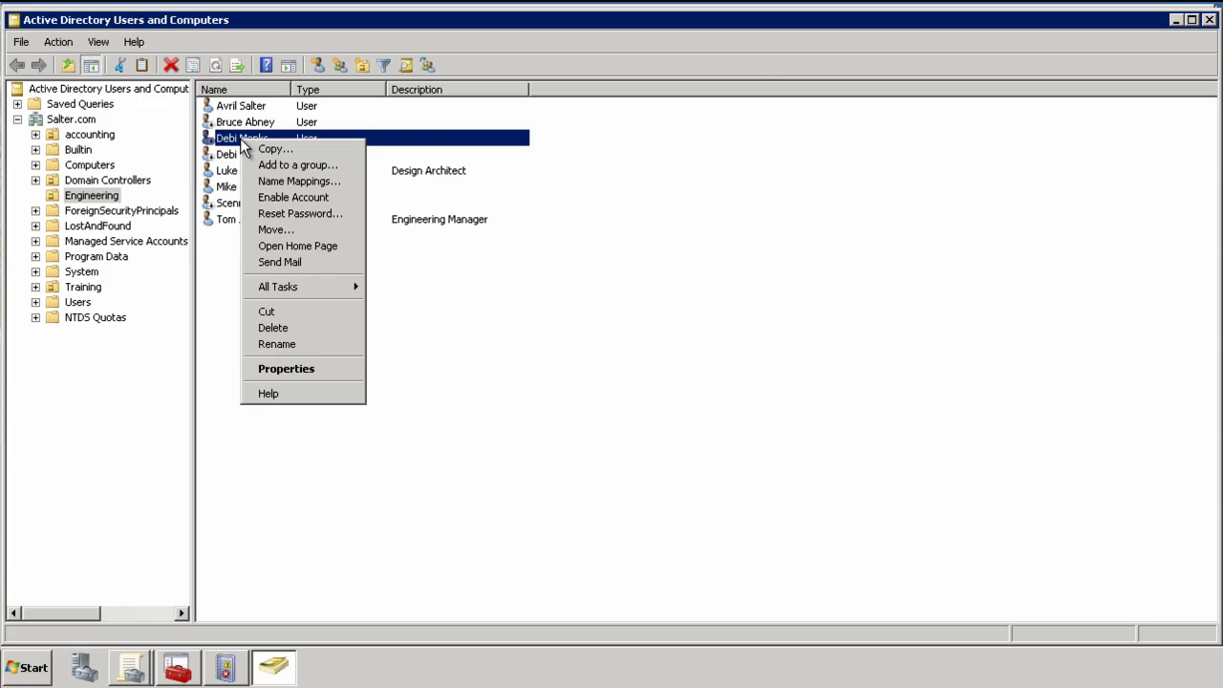
left_click(302, 369)
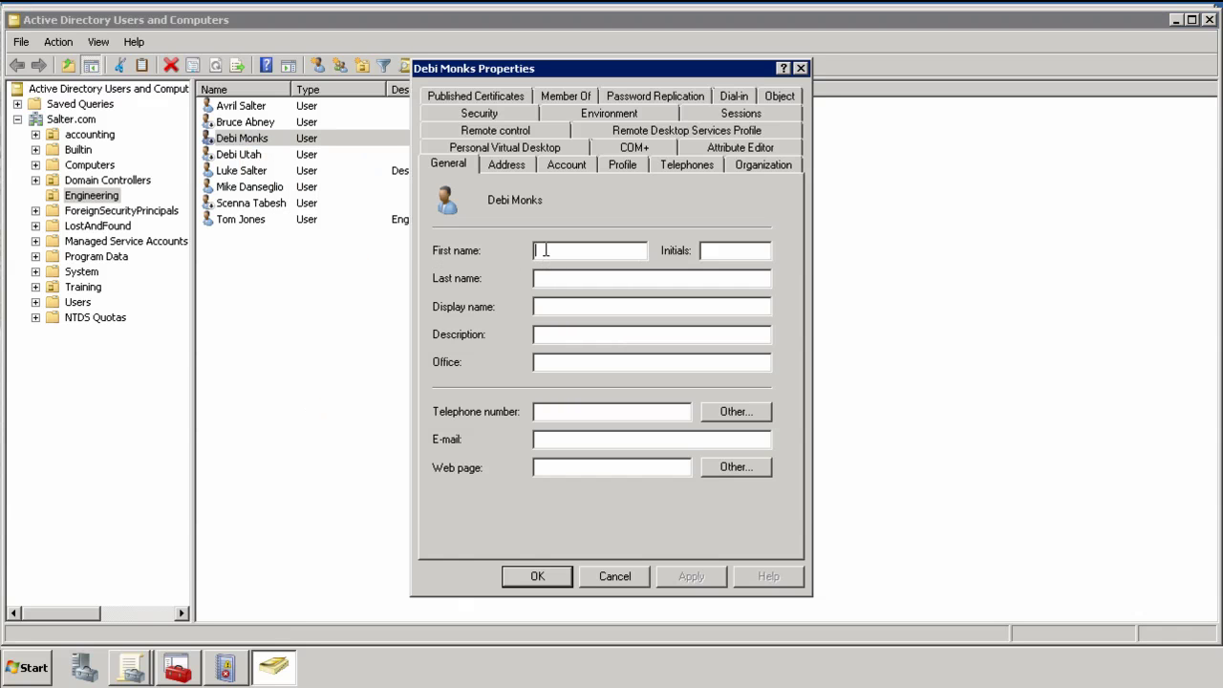
Enter the user's first and last name, set Description to 'Lead engineer', and save.
key("Tab")
key("Tab")
type("Lead en")
type("gineer")
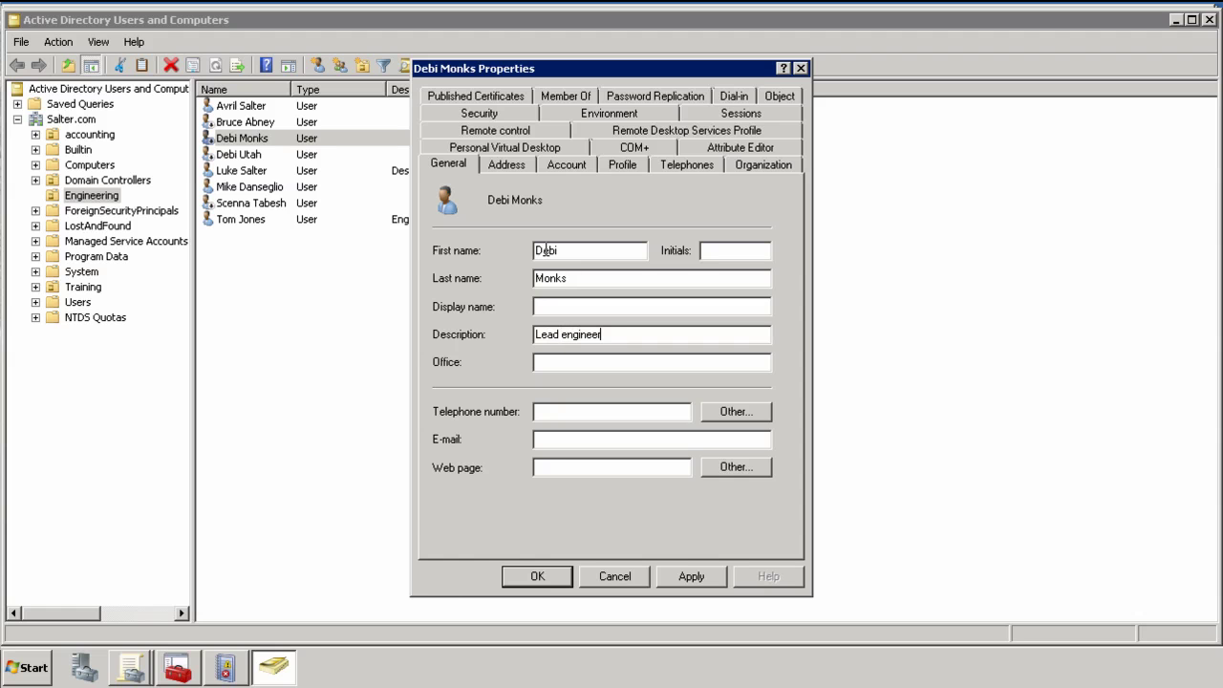
left_click(700, 571)
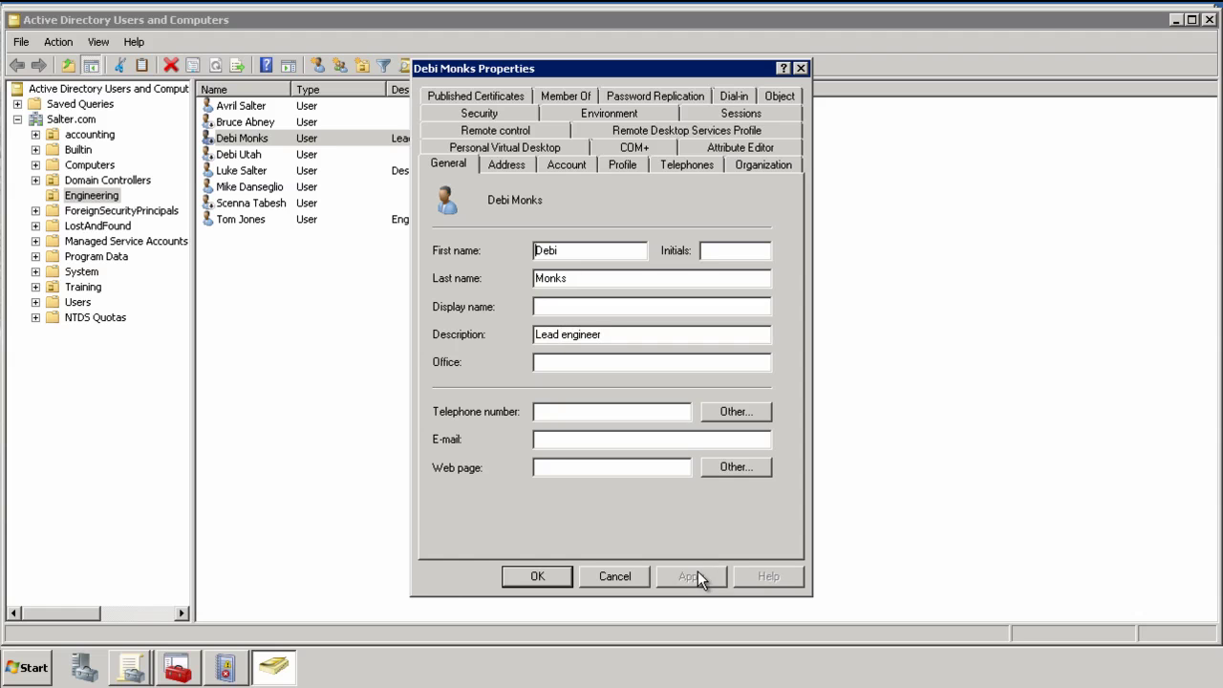
left_click(537, 576)
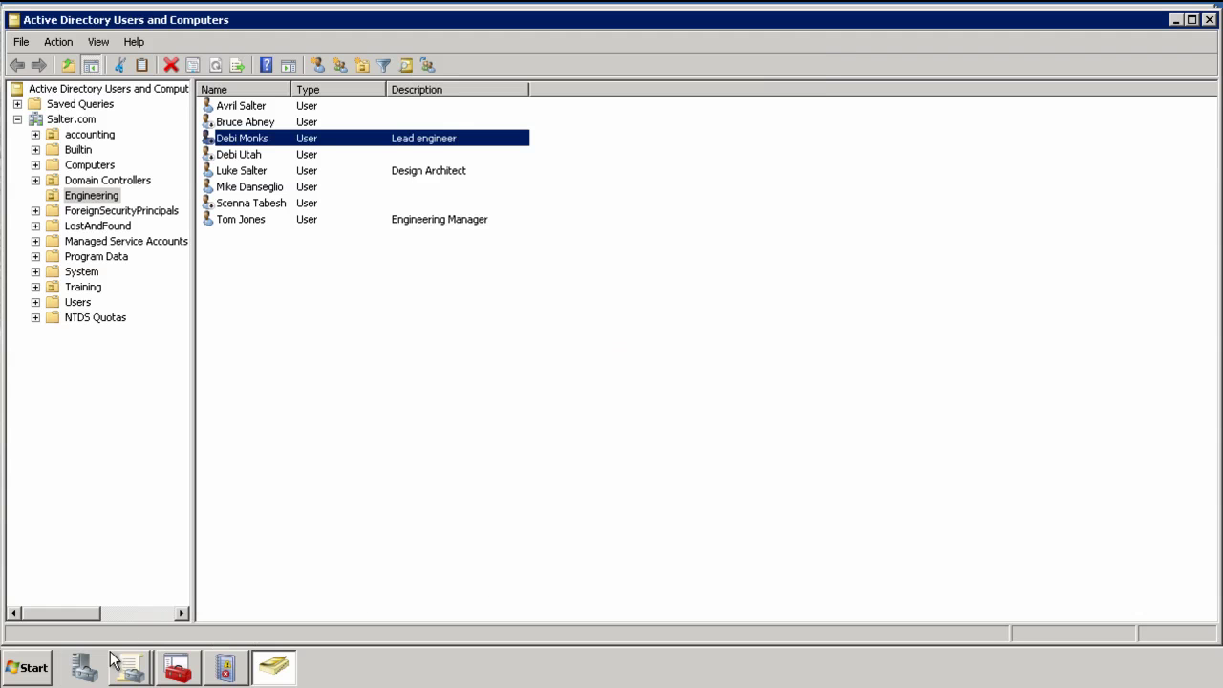
Launch Event Viewer and open the Security log under Windows Logs.
left_click(26, 672)
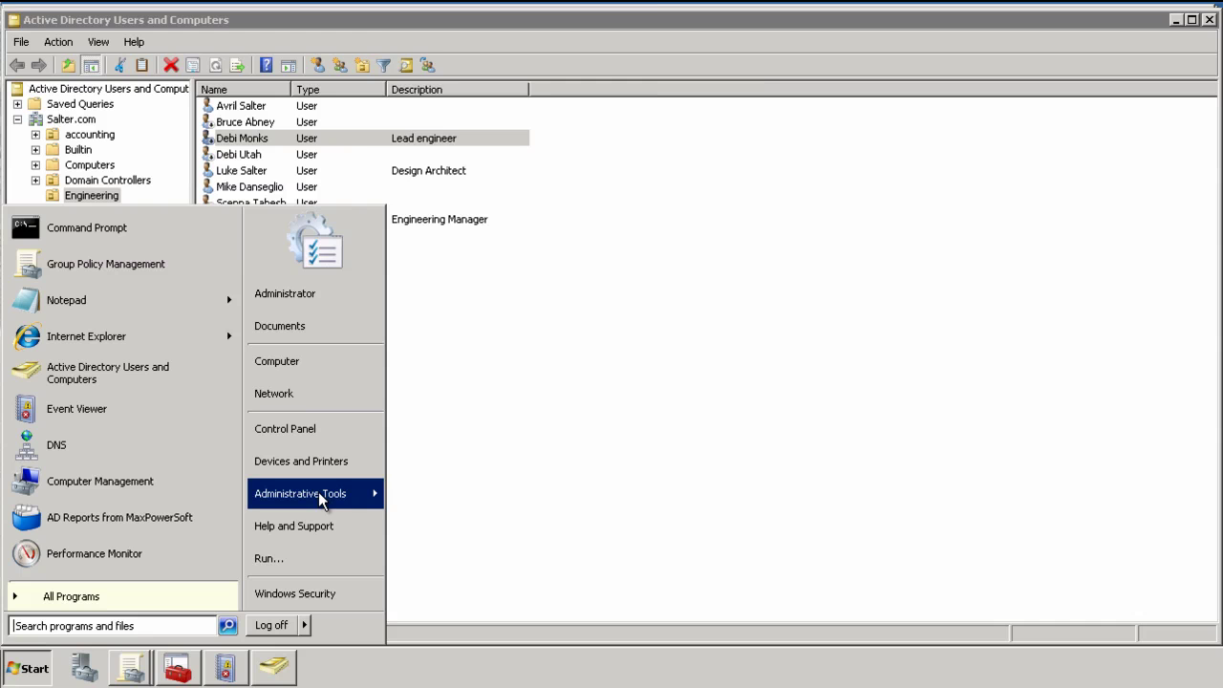
mouse_move(318, 491)
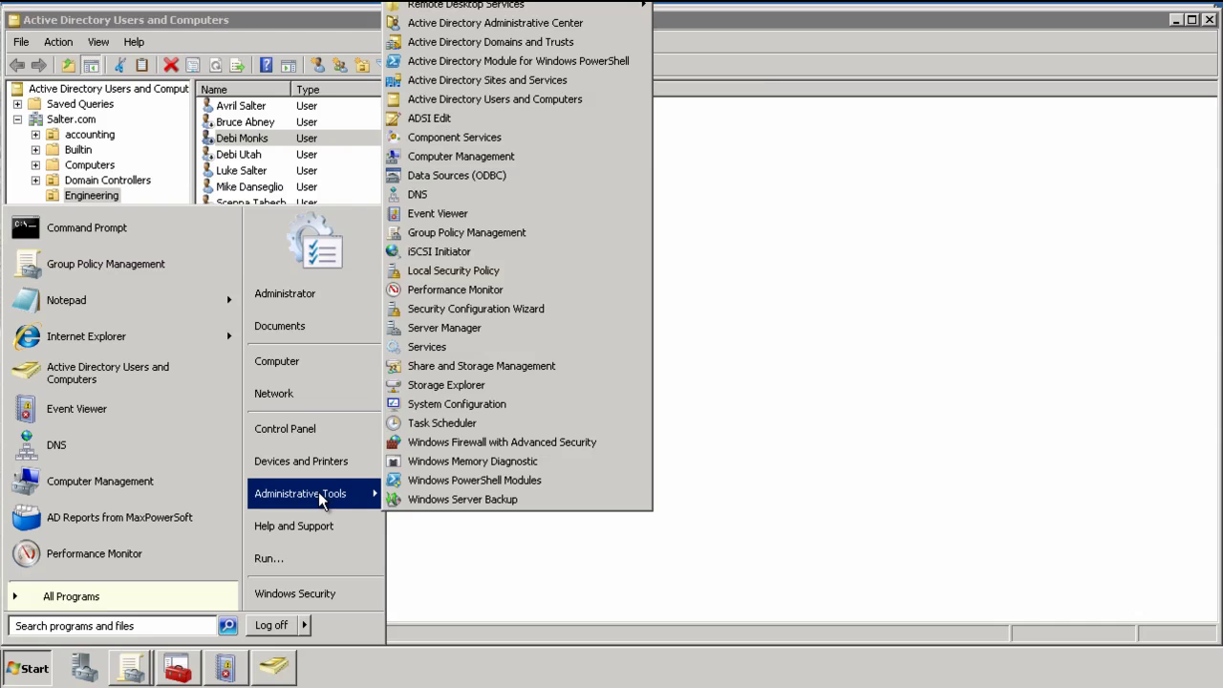
left_click(436, 214)
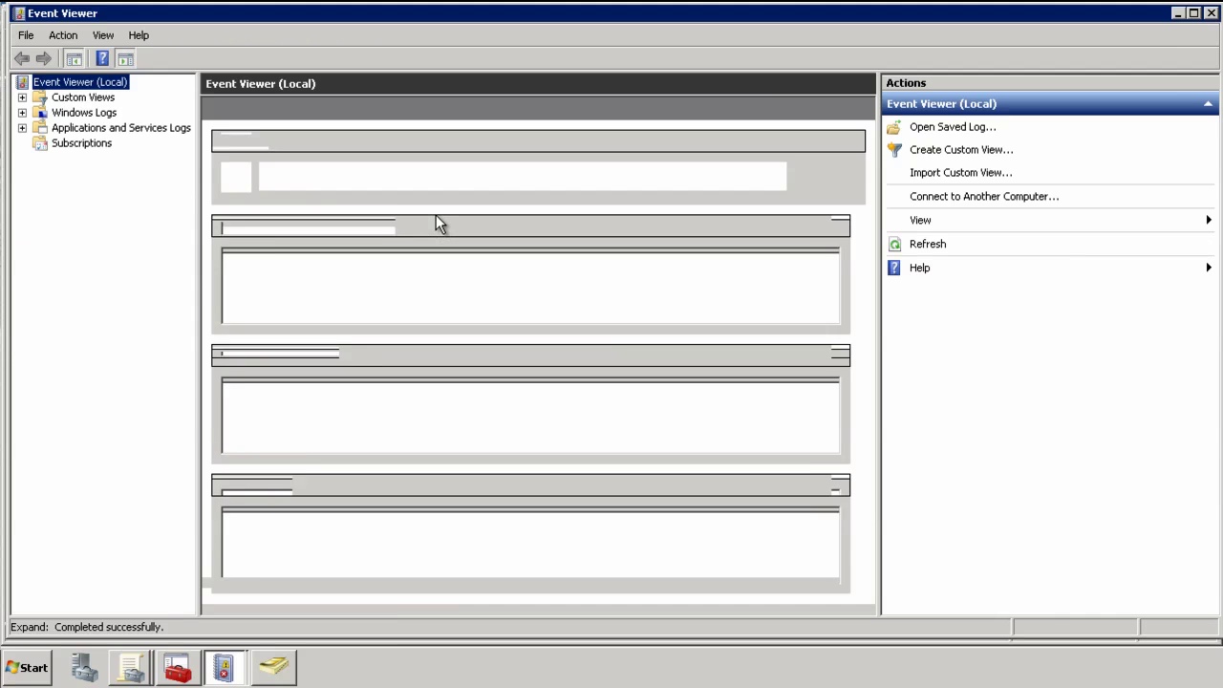
left_click(22, 113)
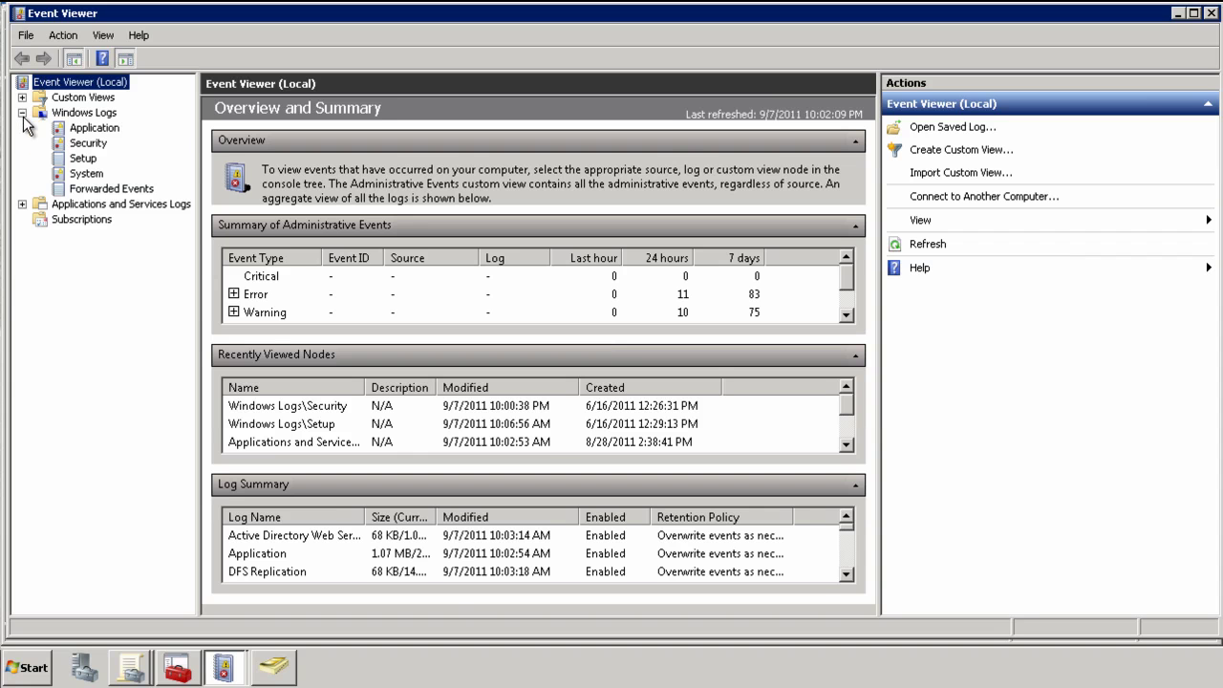
left_click(85, 143)
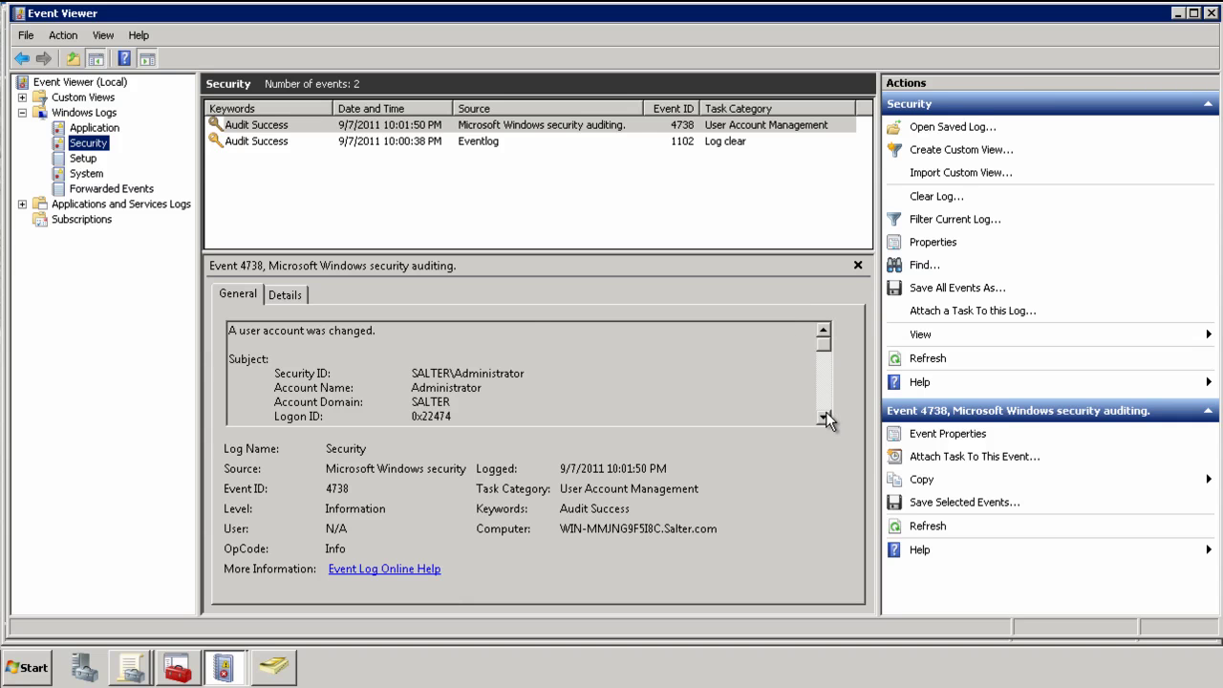
Scroll event 4738's General details to the Target Account section.
left_click_drag(826, 419, 825, 419)
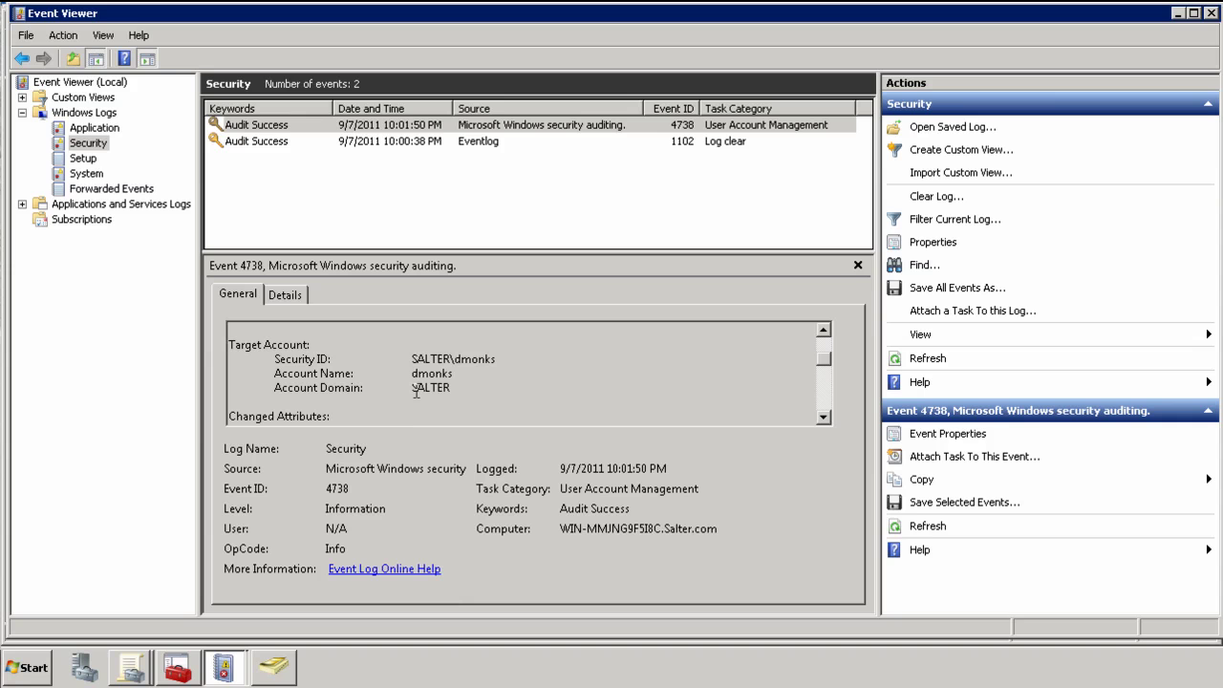
left_click(823, 417)
left_click(823, 420)
scroll(820, 419, "up", 1)
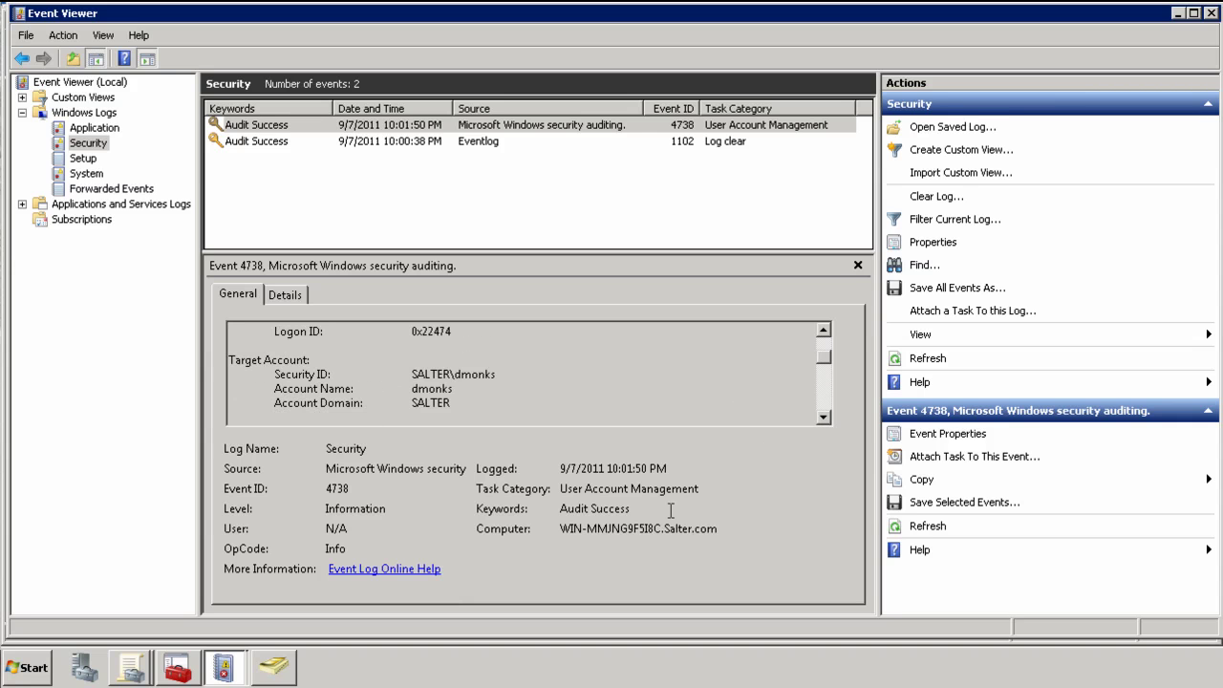